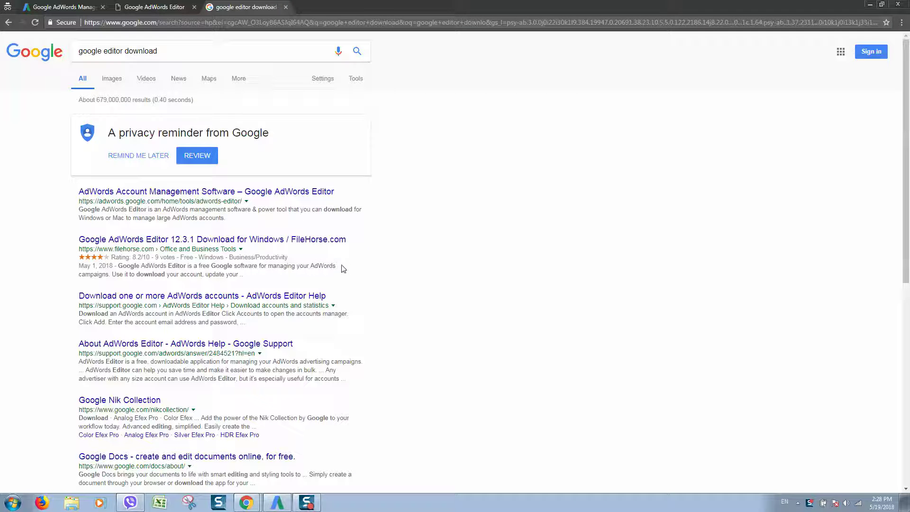
Change the search query from 'google editor download' to 'google adwords' and run it
drag(238, 55, 107, 56)
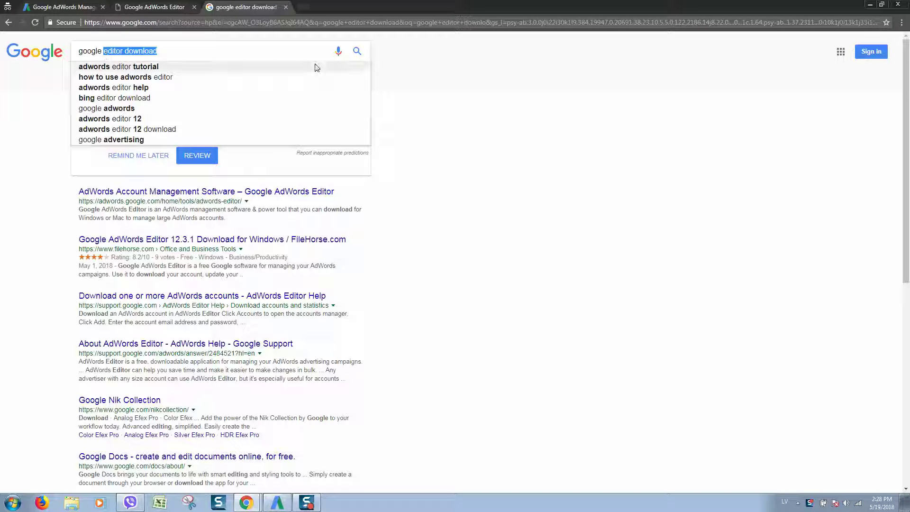
text(adwords)
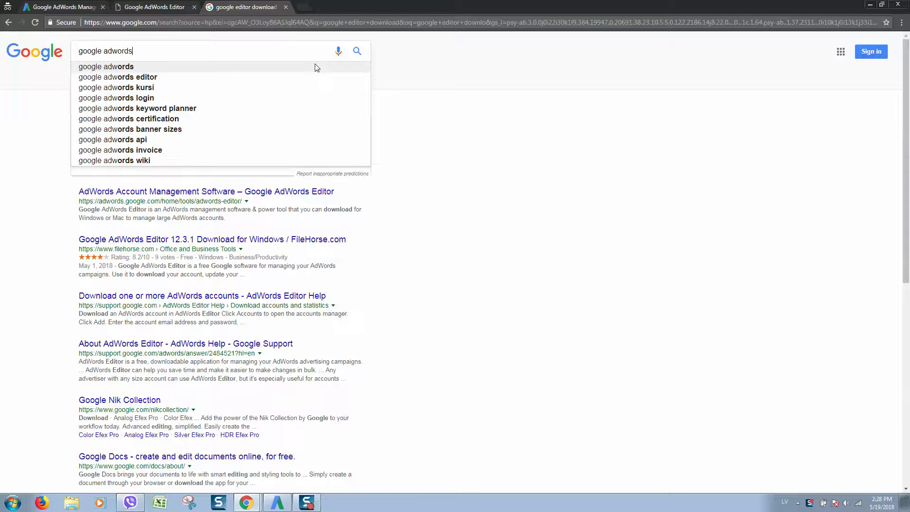
key(Return)
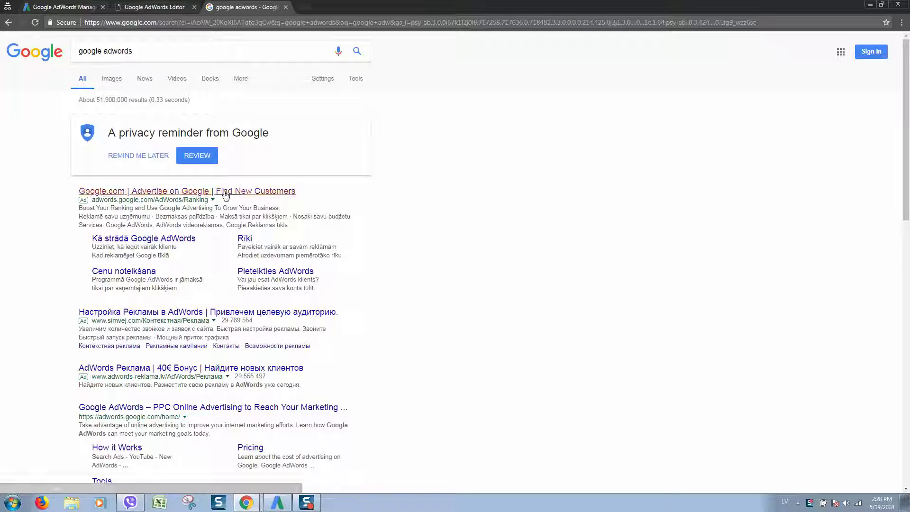
Open the AdWords site from the first ad and switch its footer language from Latvian to English
click(240, 190)
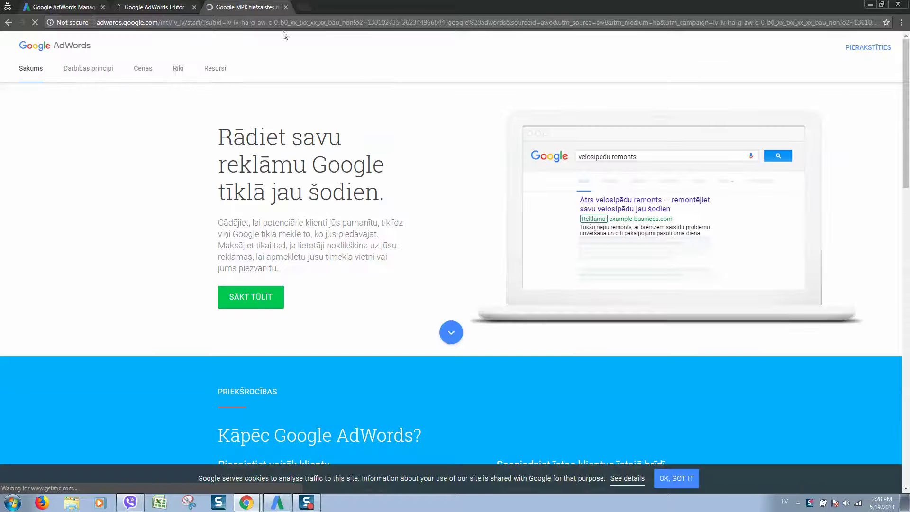
scroll(739, 142, down, 20)
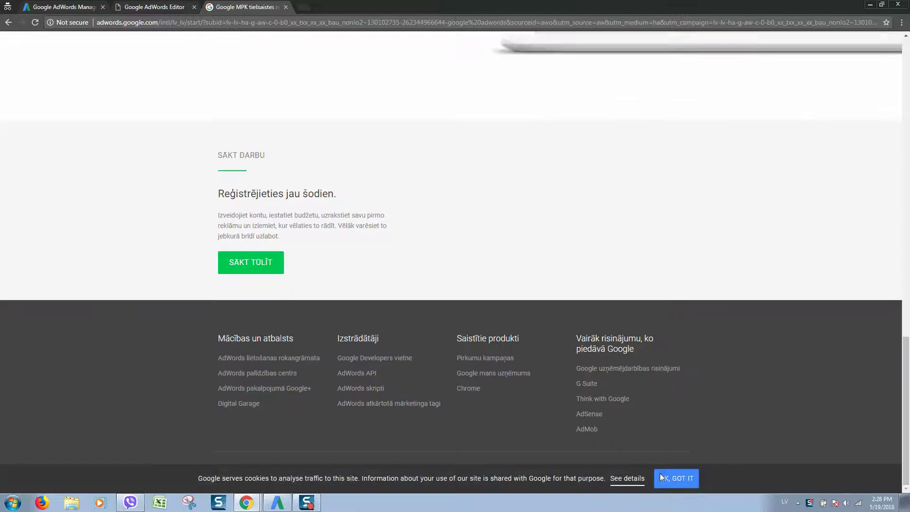
click(683, 471)
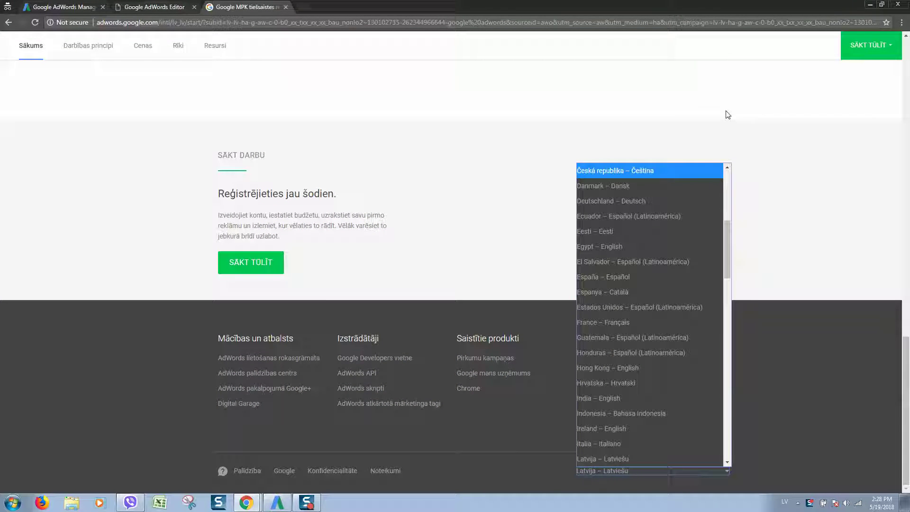
key(e)
key(e)
key(e)
key(e)
key(e)
key(e)
key(e)
key(e)
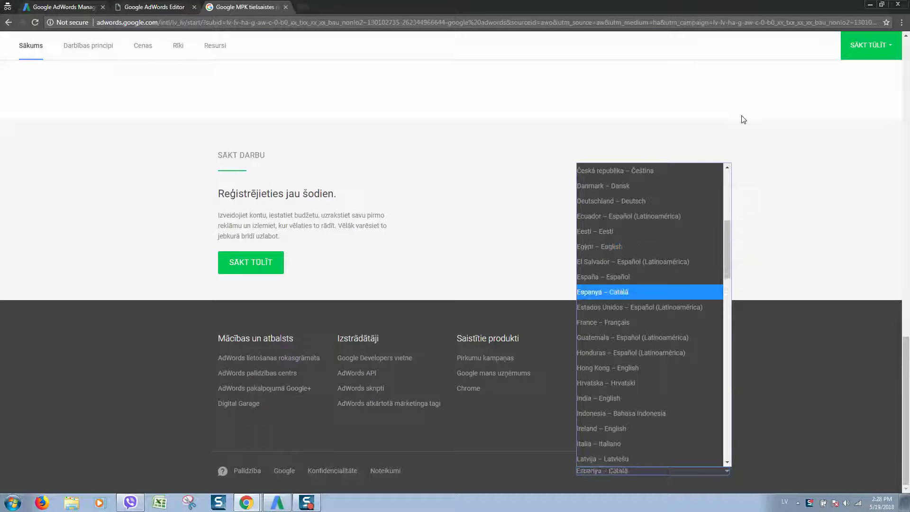
key(e)
key(e)
key(e)
key(e)
key(e)
key(e)
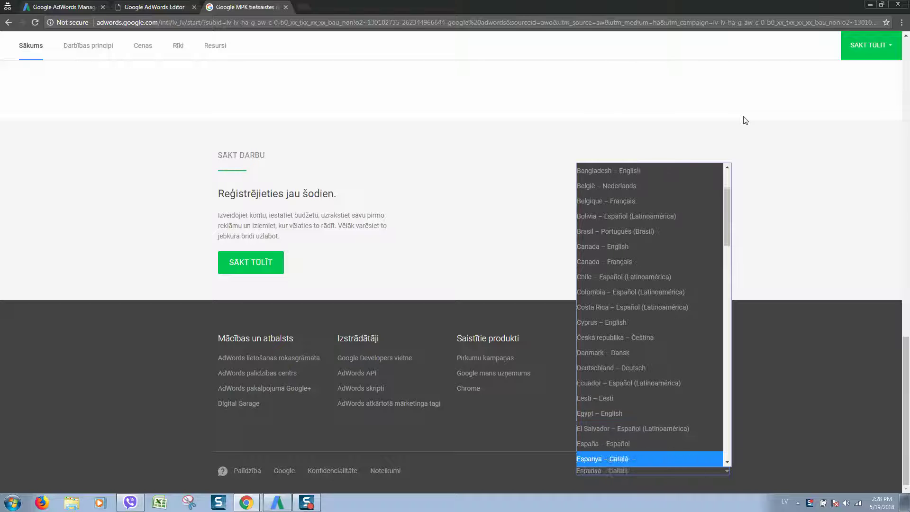
key(Home)
key(Return)
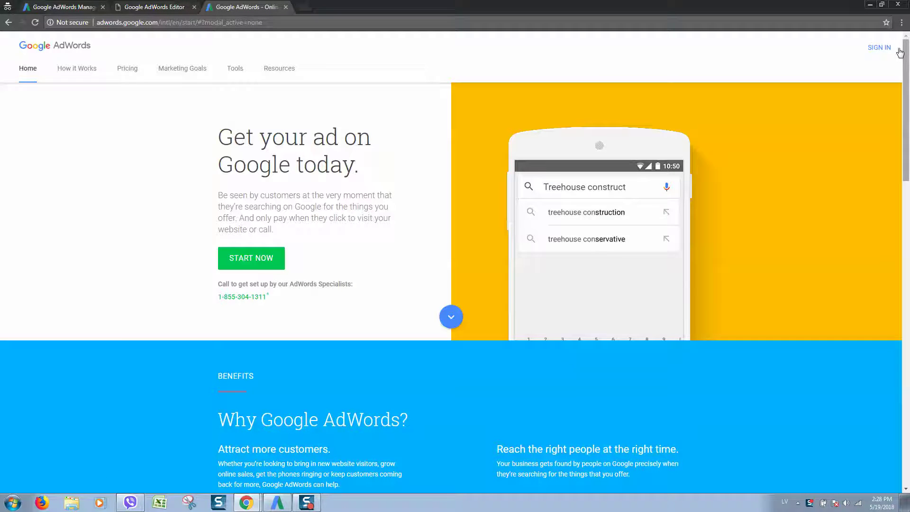
Go to the Google Accounts sign-in page via SIGN IN on the AdWords home page
click(884, 53)
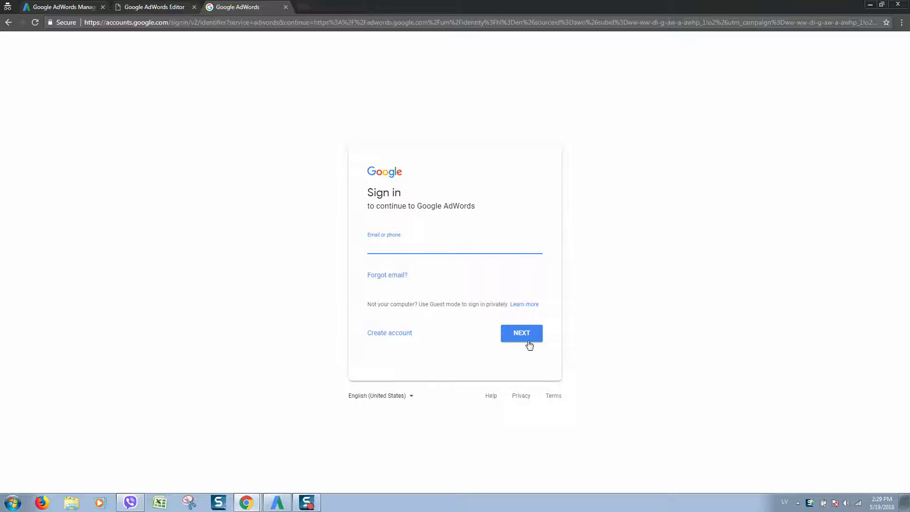
Start a new Google account and enter the user's first name
click(388, 339)
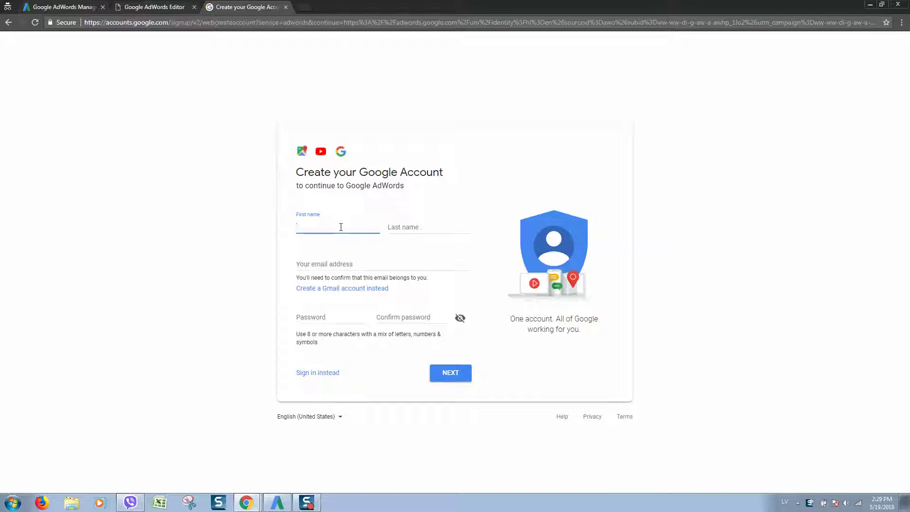
text(Jui)
key(BackSpace)
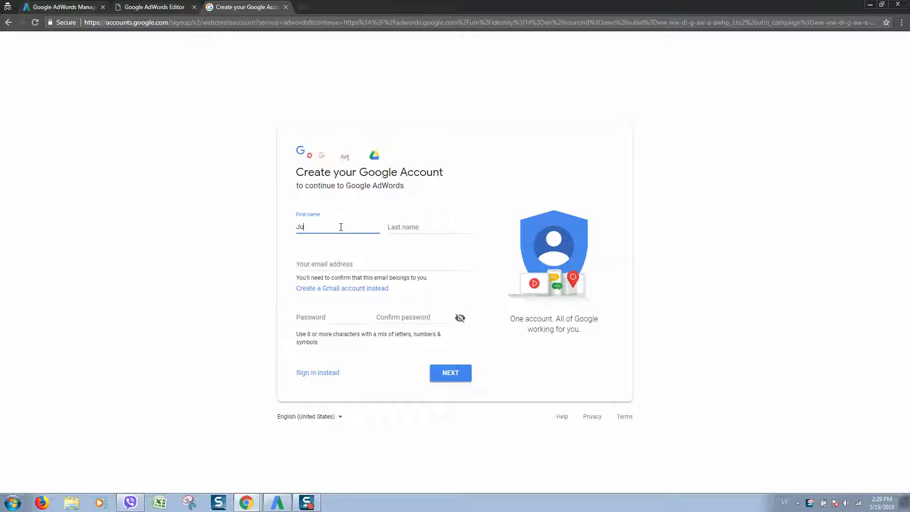
text(ri)
key(Tab)
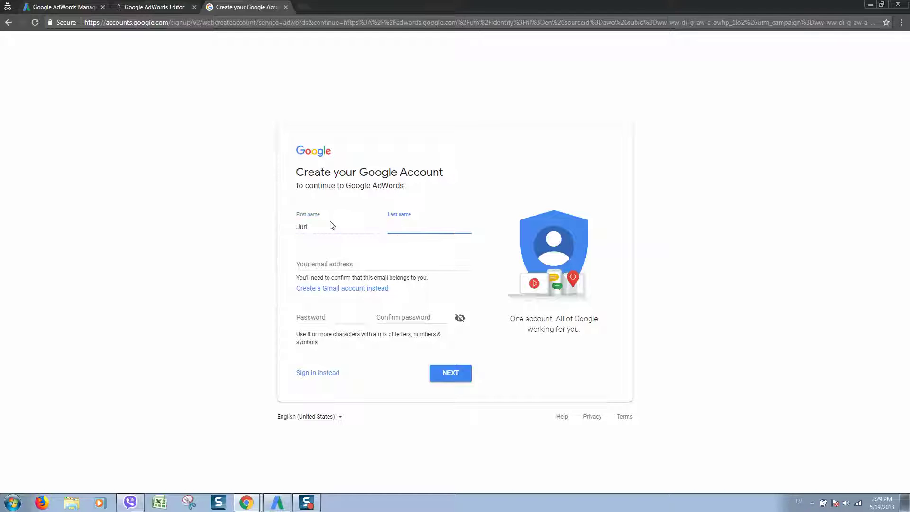
Fill in the account's e-mail address and the user's last name
click(343, 263)
text(info@)
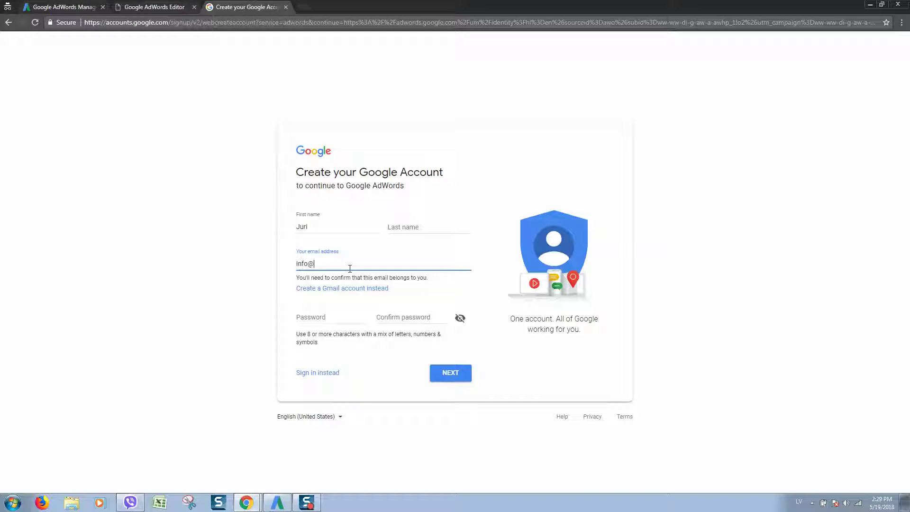
key(BackSpace)
key(BackSpace)
click(388, 227)
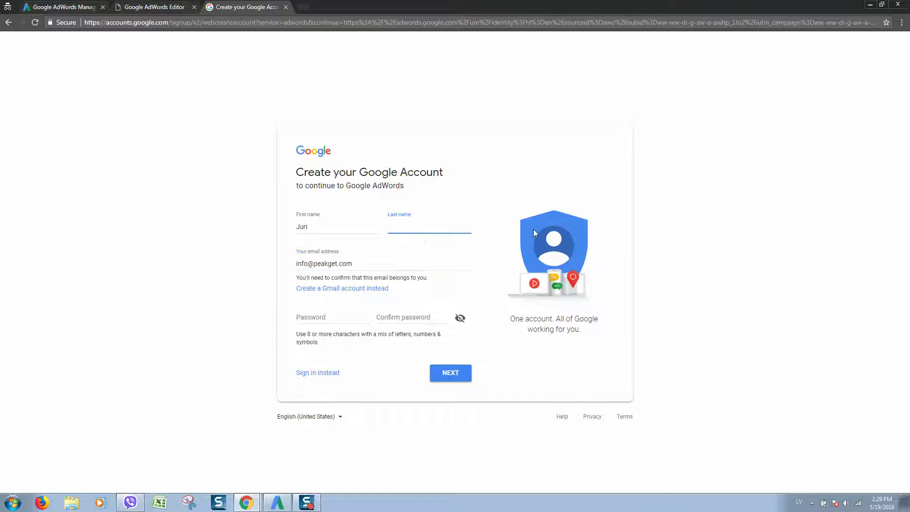
text(Fab)
Enter and confirm the account password, then submit the form
click(334, 317)
text(•)
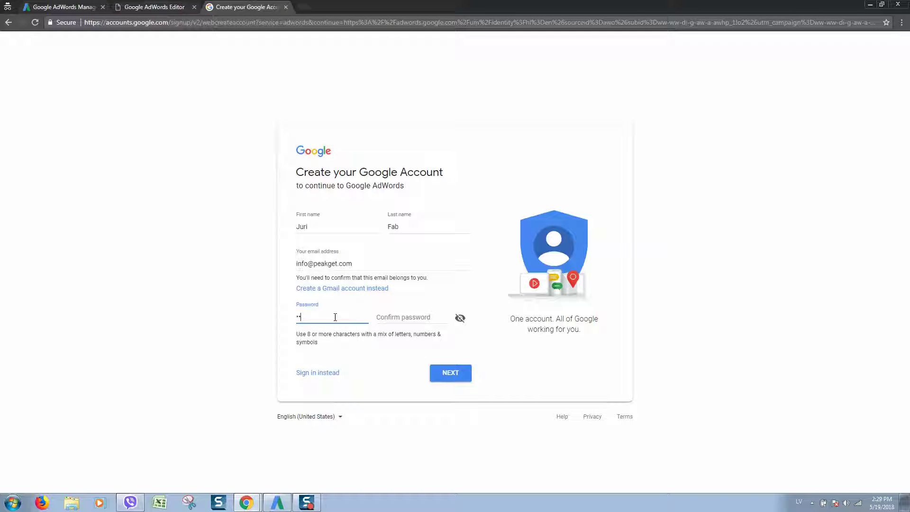
text(•••••••••••)
key(Tab)
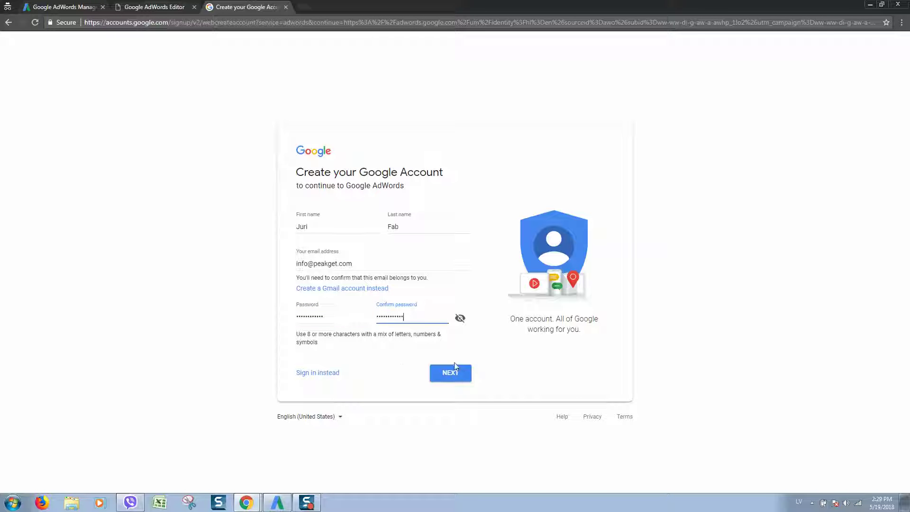
click(462, 378)
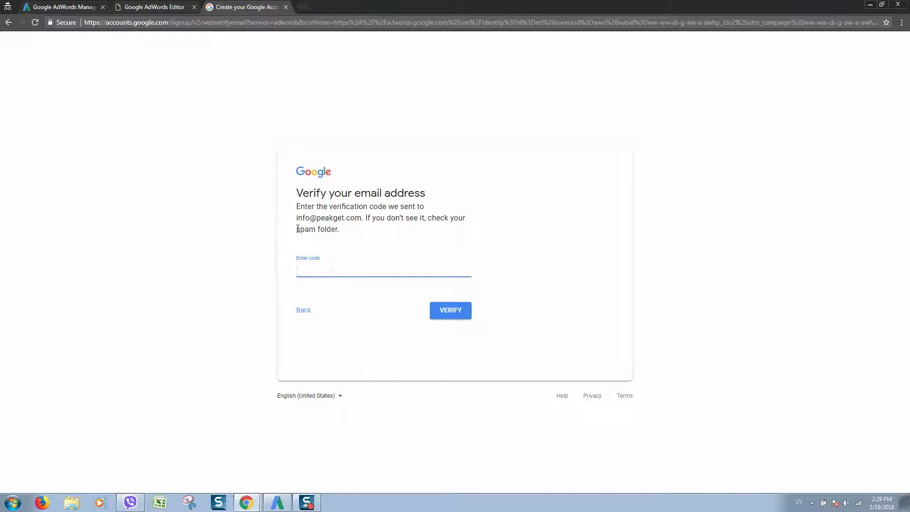
Open Google's 'Verify your email address' message in the mailbox inbox
drag(299, 217, 362, 218)
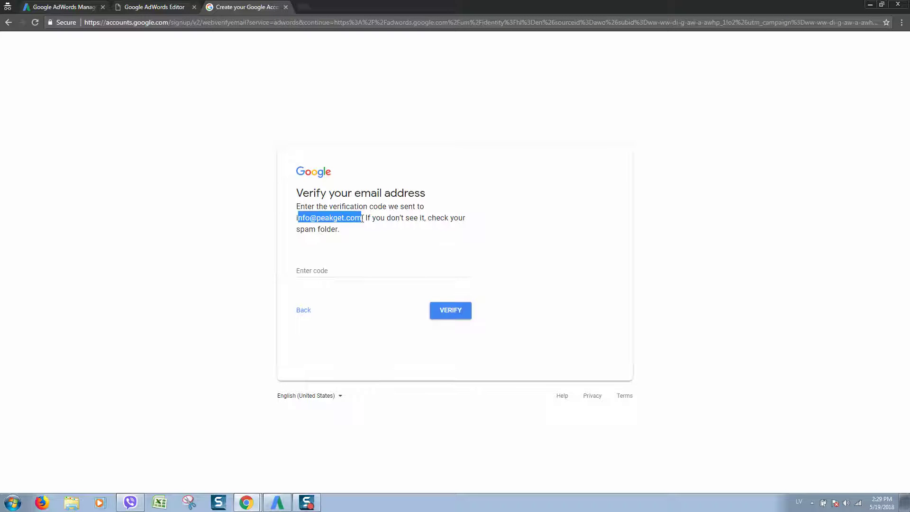
click(350, 269)
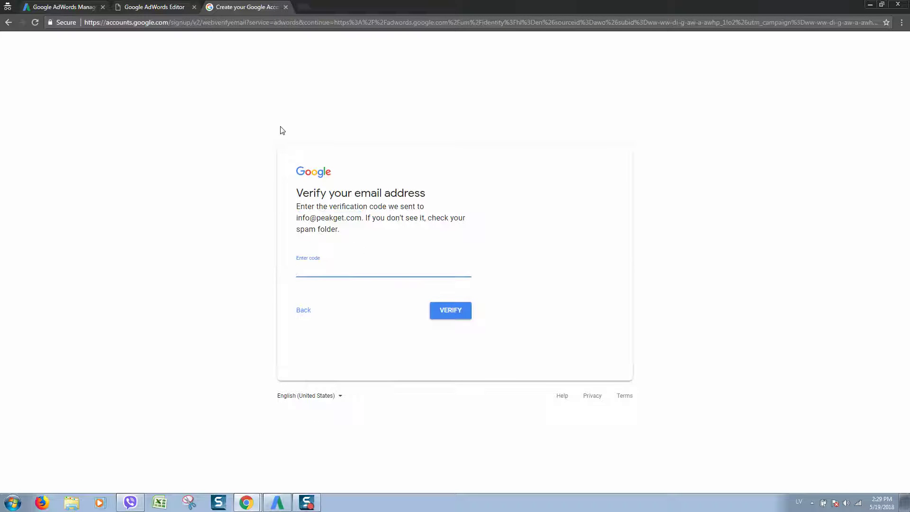
key(alt+Tab)
click(301, 7)
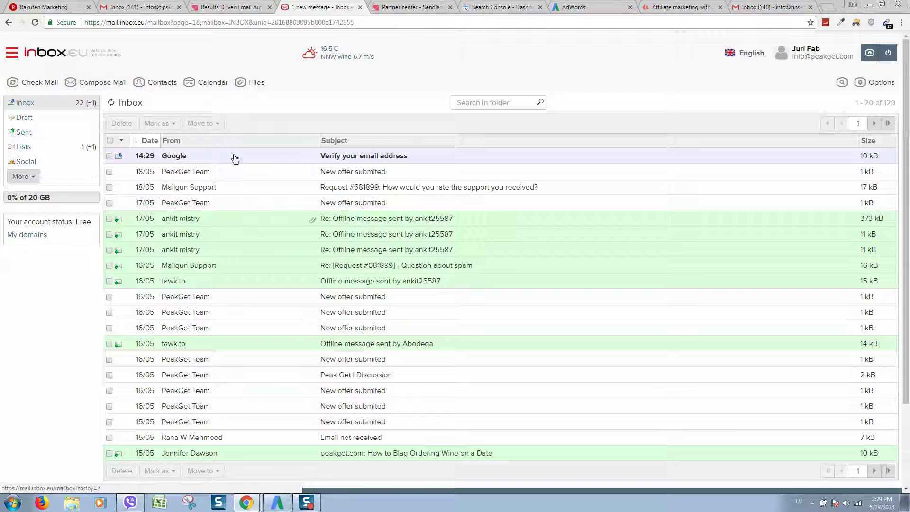
click(244, 162)
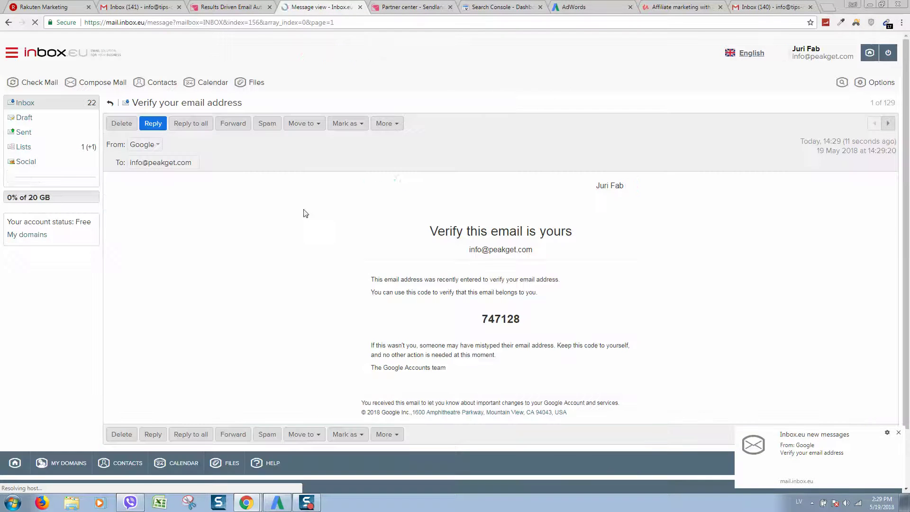
Copy the verification code from the message, paste it into Enter code and verify
double_click(503, 319)
key(ctrl+c)
right_click(503, 319)
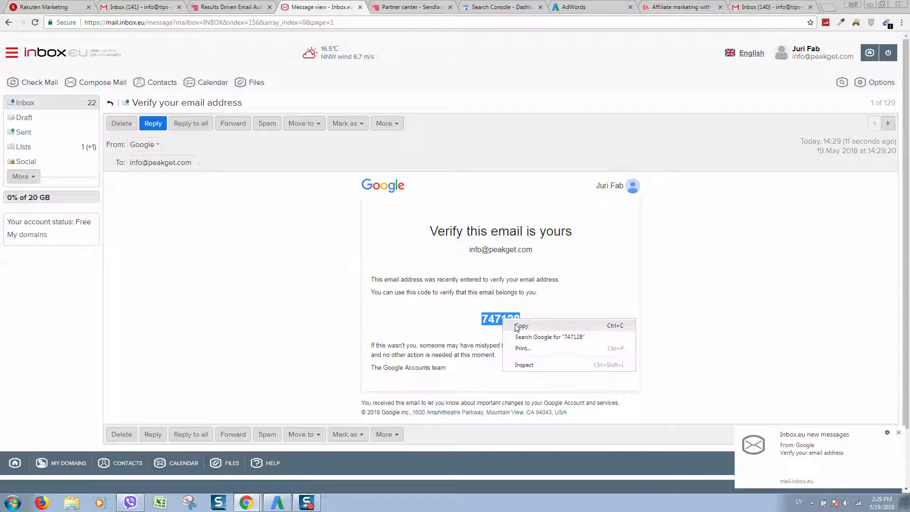
click(517, 326)
key(alt+Tab)
key(ctrl+v)
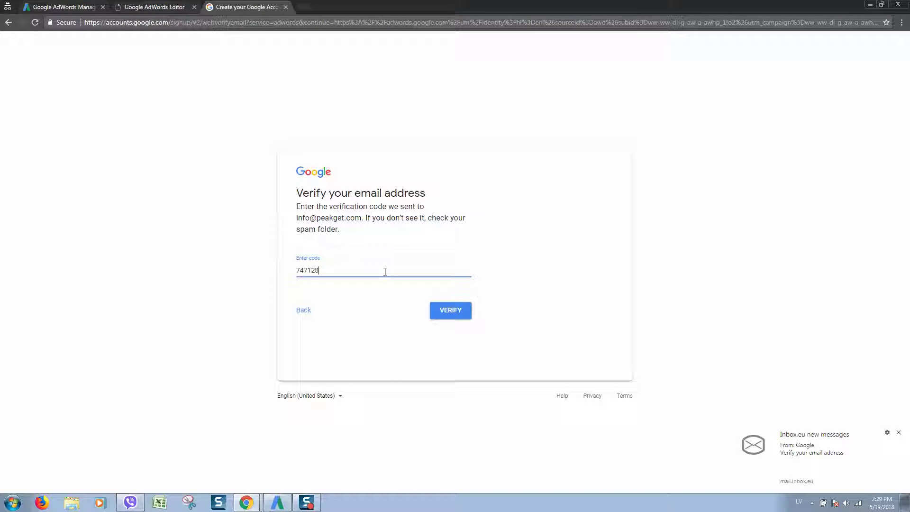
click(454, 317)
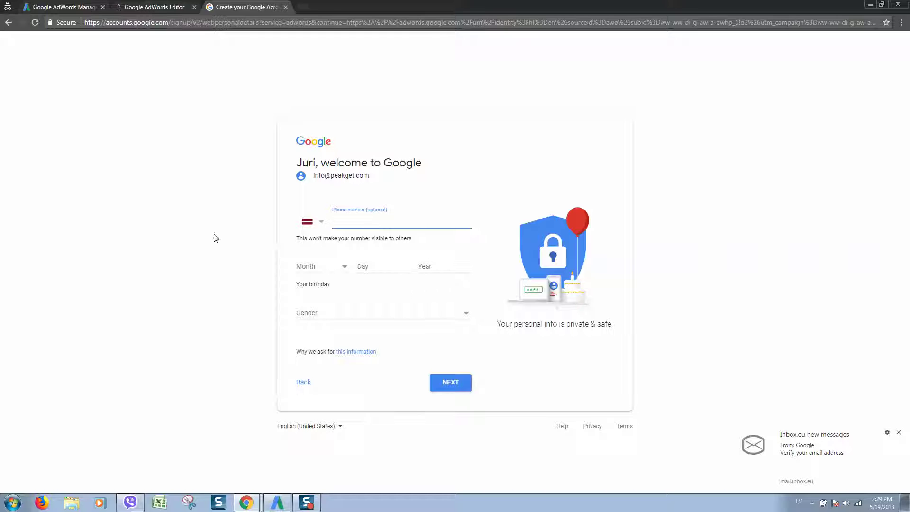
Choose Male as gender and July as birth month, then continue
click(400, 323)
click(332, 343)
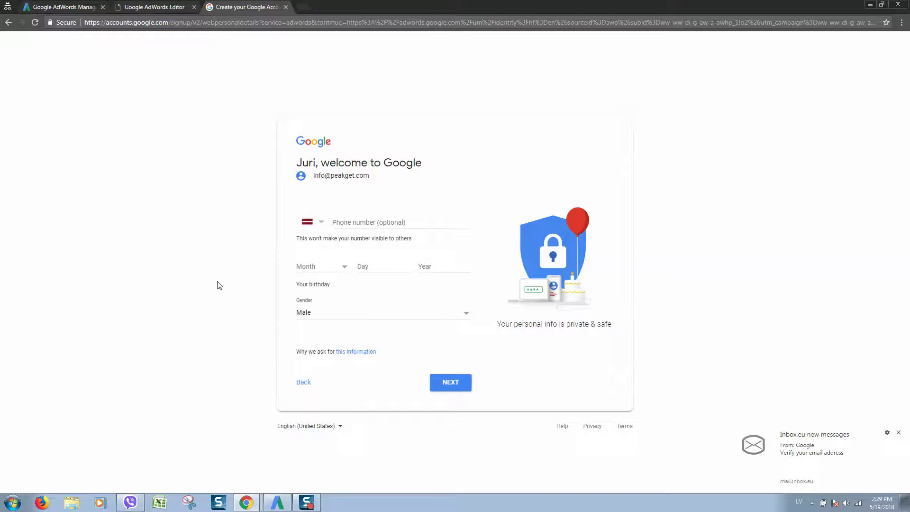
click(329, 266)
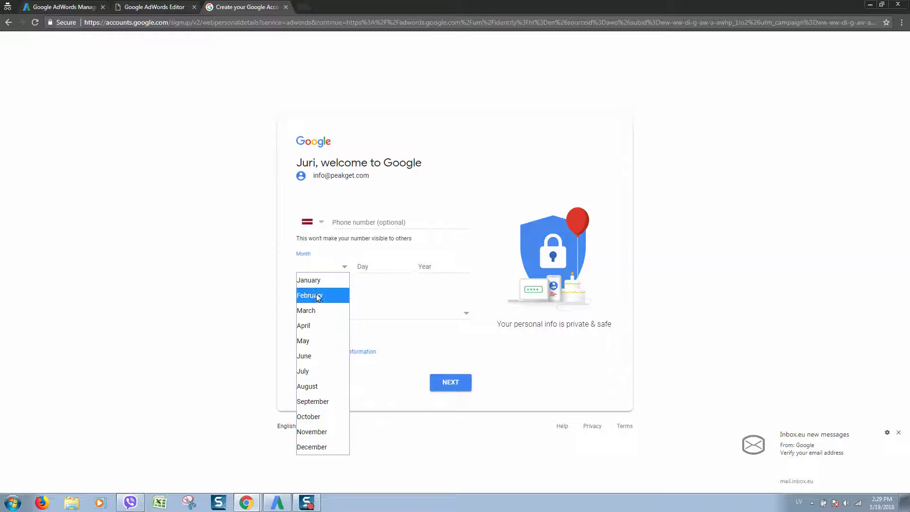
click(324, 373)
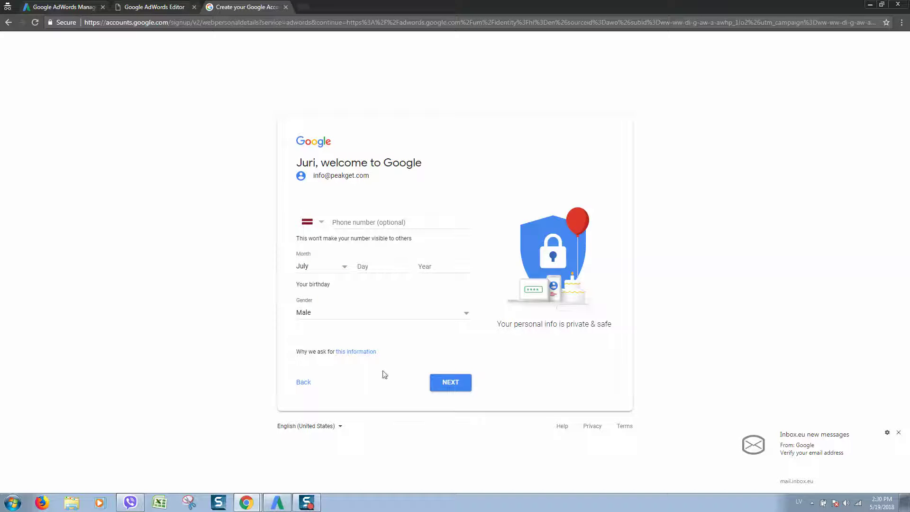
click(456, 381)
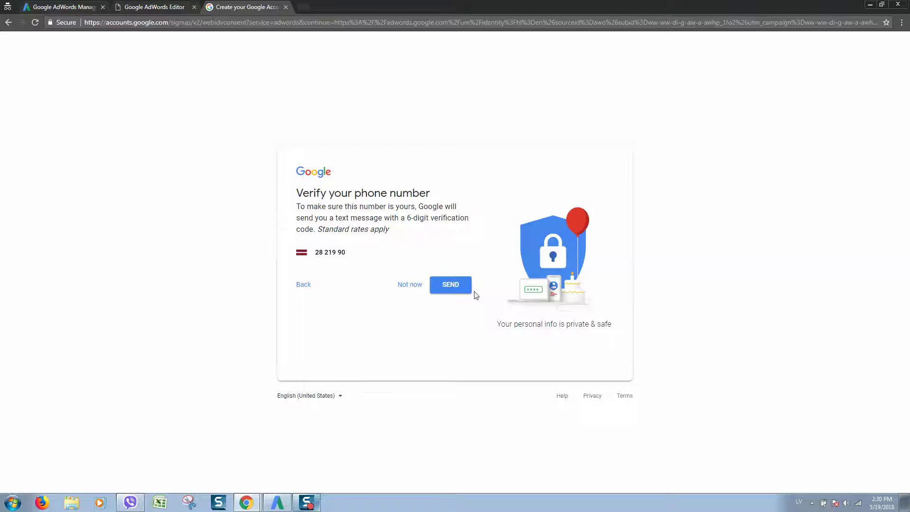
Have the 6-digit code texted, enter the received code and verify the phone number
click(458, 286)
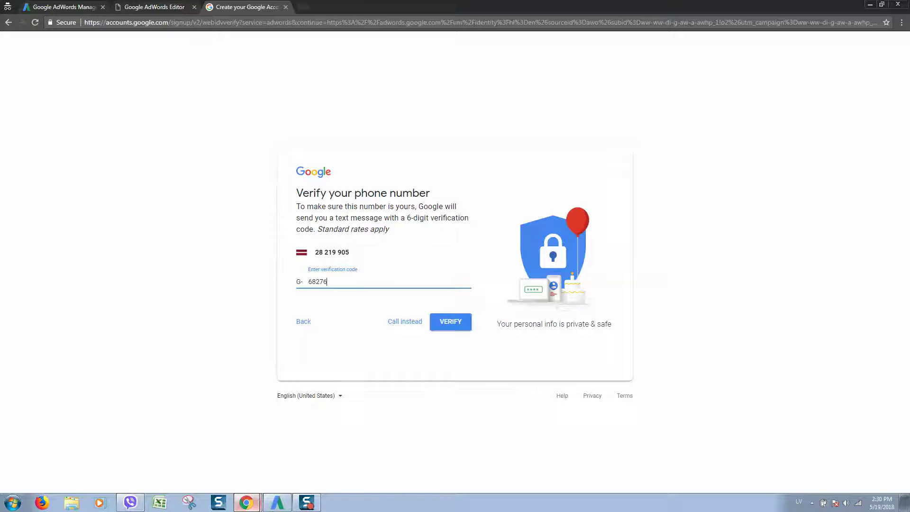
text(4)
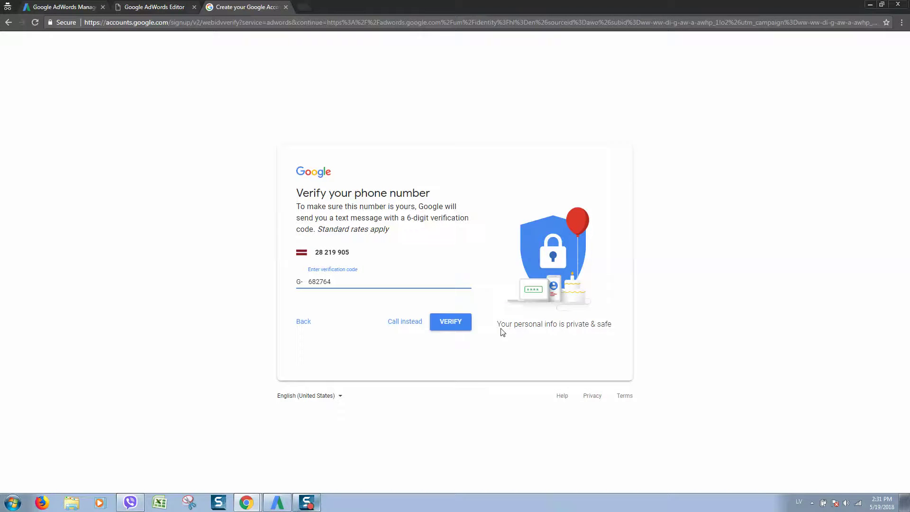
click(455, 324)
Tick the Terms of Service and personal-information agreements, create the account and confirm personalization settings
scroll(445, 254, down, 10)
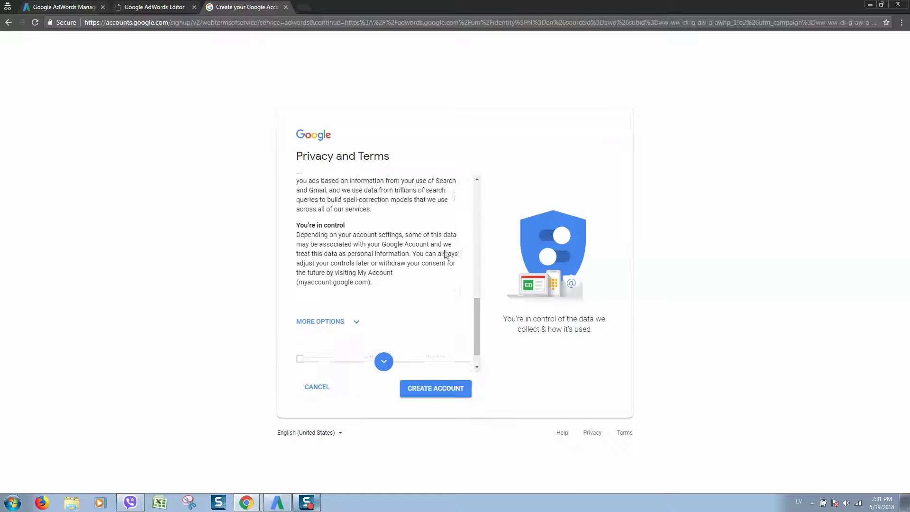
scroll(445, 254, down, 2)
click(300, 333)
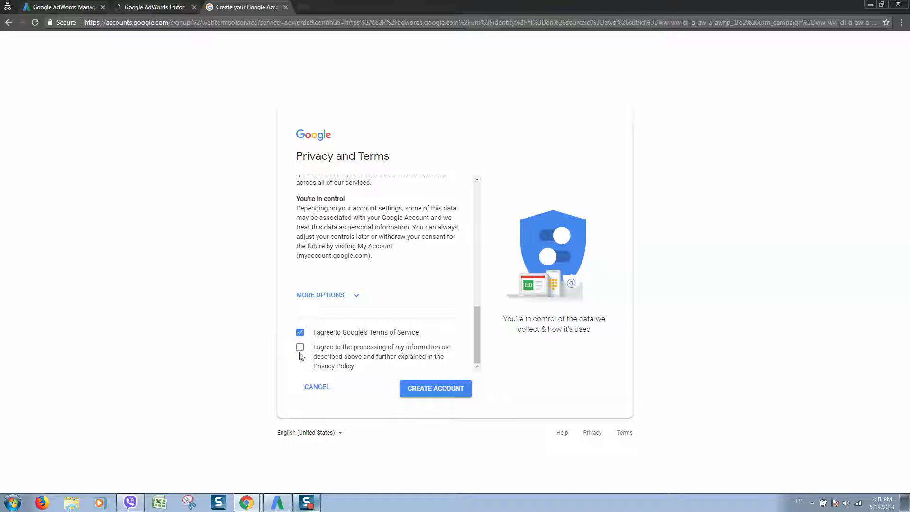
click(300, 348)
click(434, 393)
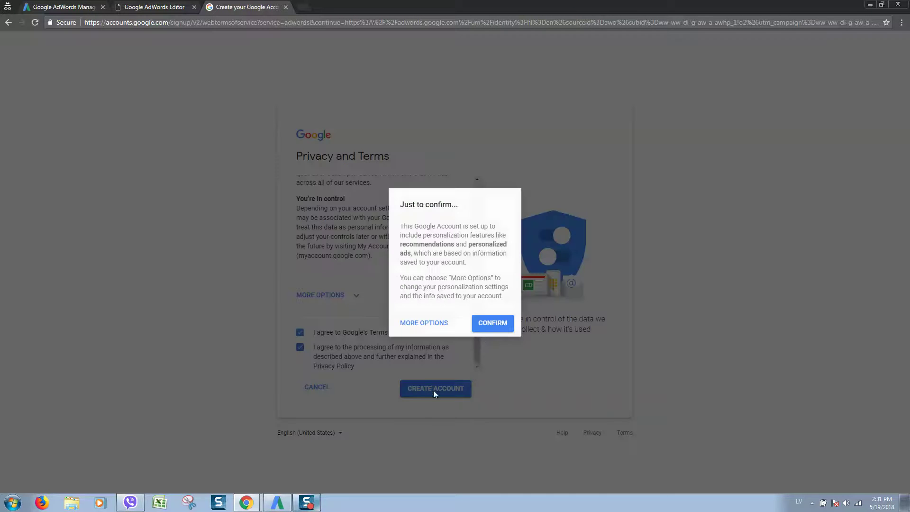
click(493, 324)
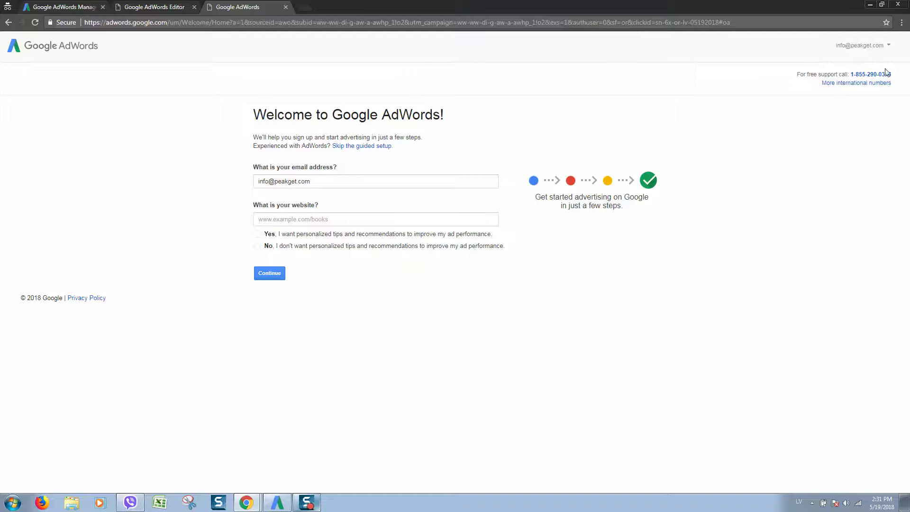
click(357, 221)
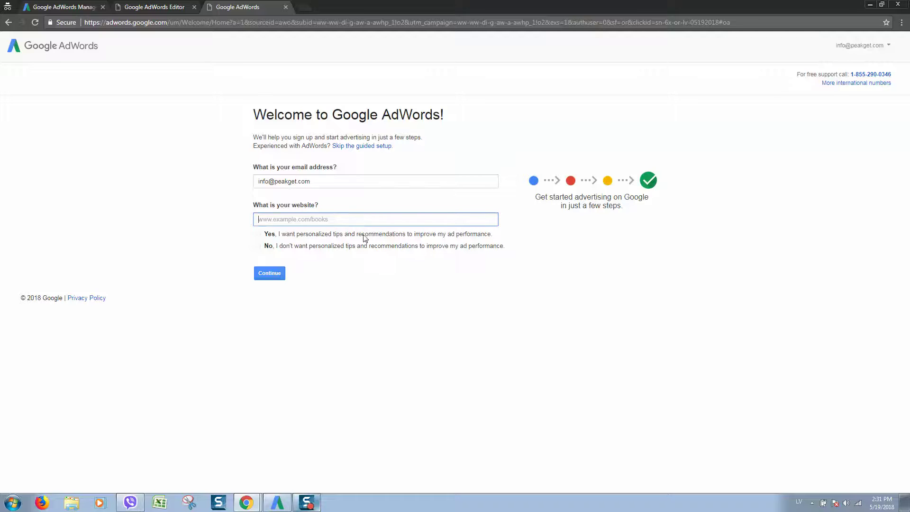
text(www.peakget.com)
click(256, 233)
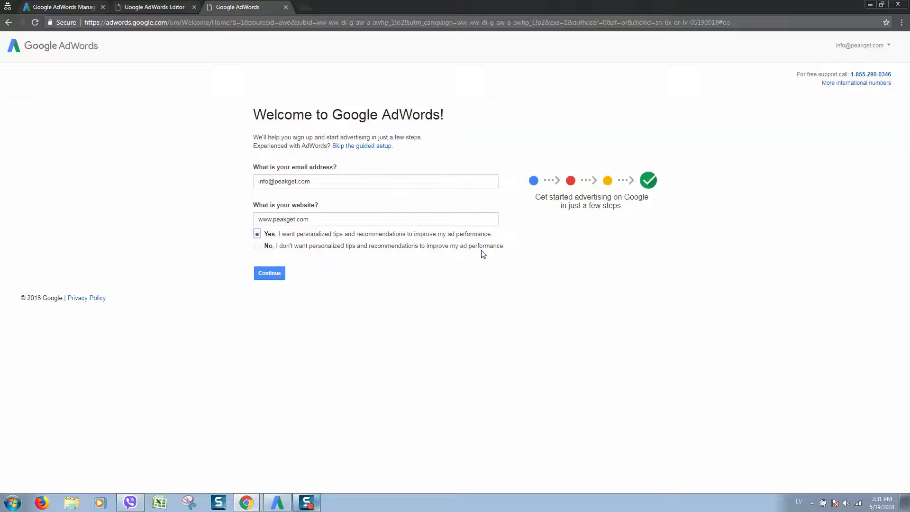
click(275, 278)
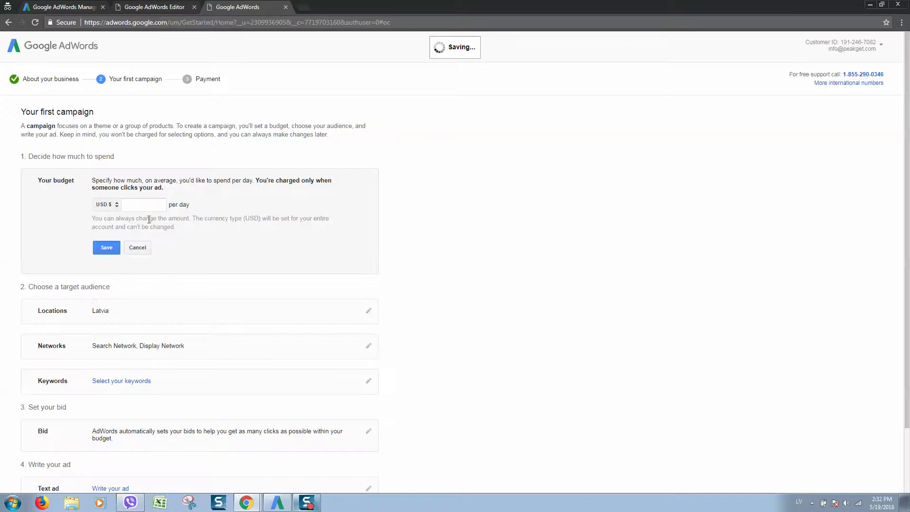
Scroll through the Your first campaign page, then open the account menu at top right
scroll(232, 236, down, 2)
scroll(225, 237, up, 2)
scroll(171, 214, down, 2)
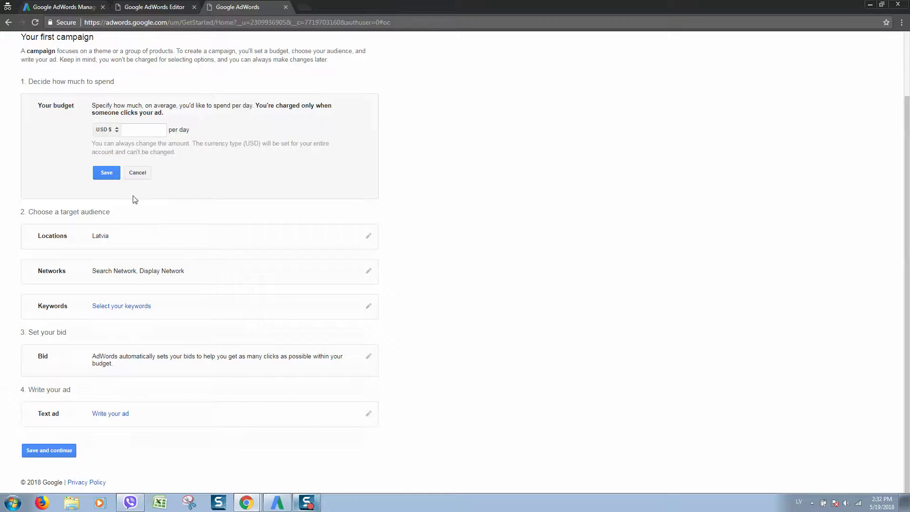
scroll(142, 273, up, 2)
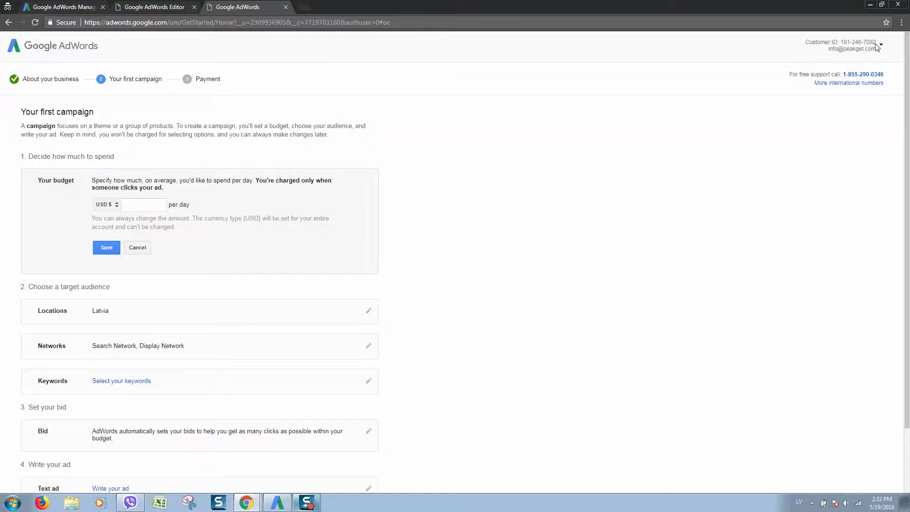
click(883, 45)
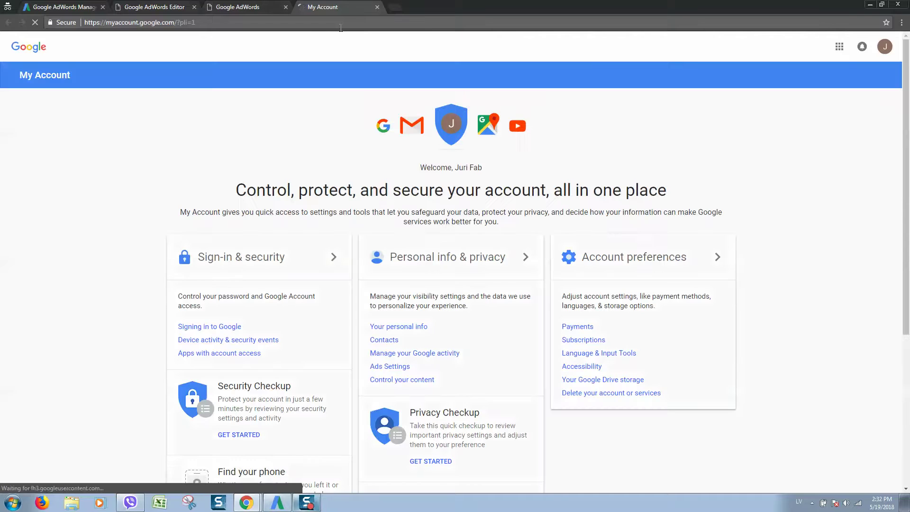
Check the signed-in account, search for 'google ad', and sign in from the Latvian AdWords page
click(884, 44)
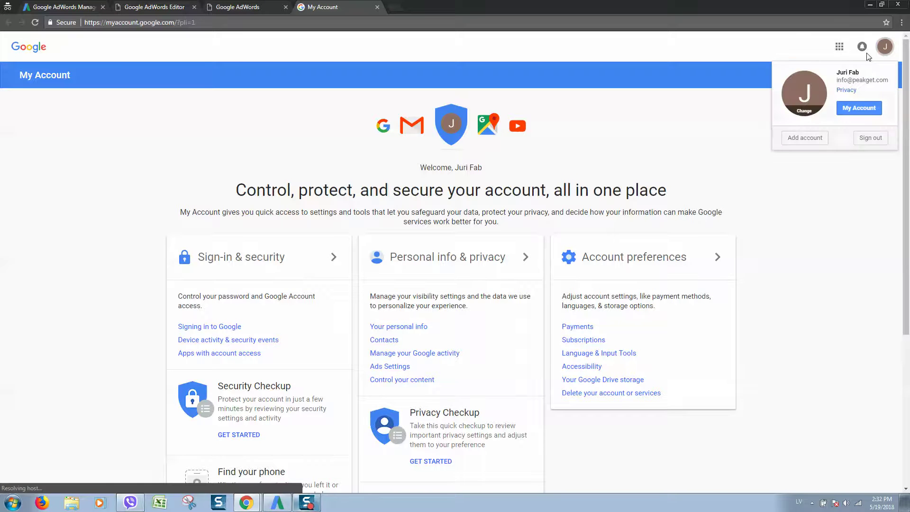
click(255, 21)
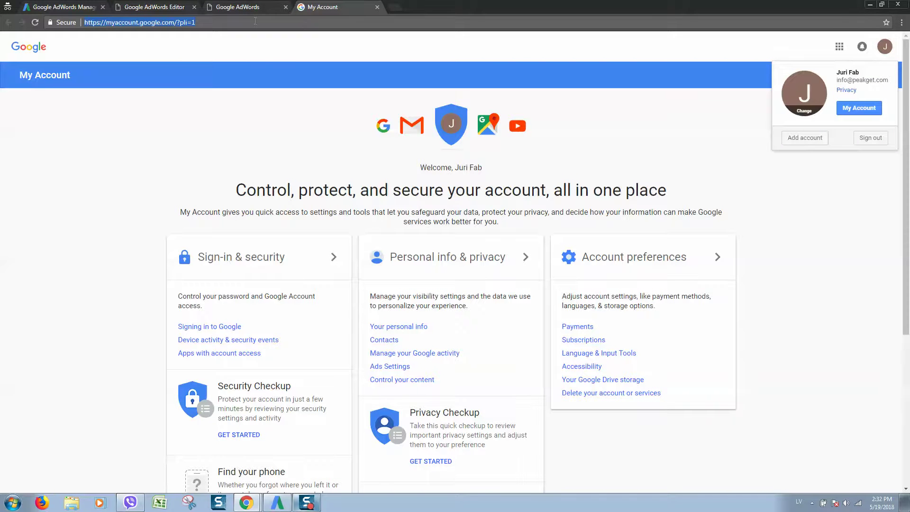
text(google ad)
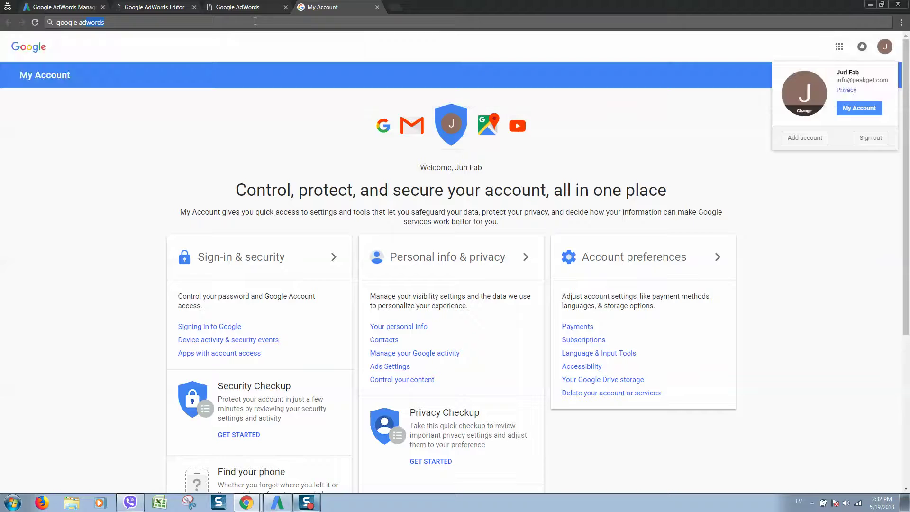
key(Return)
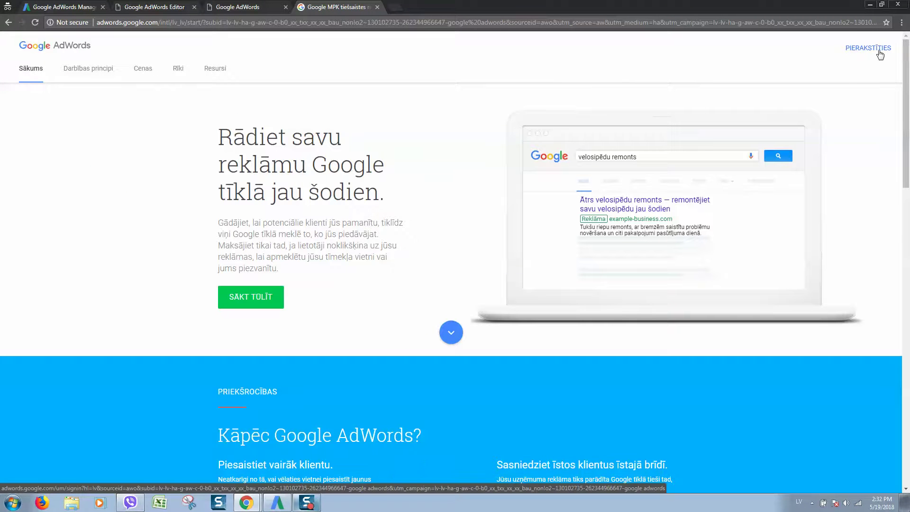
click(878, 51)
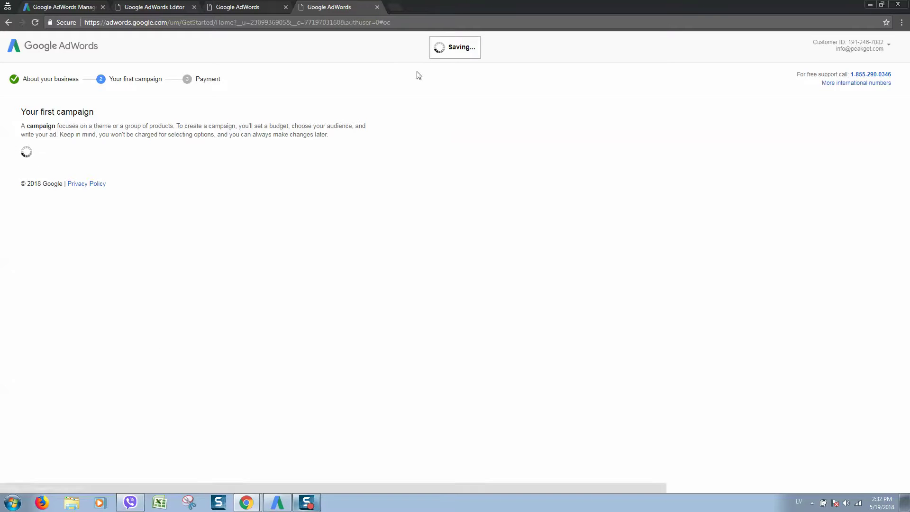
Scroll through 'Your first campaign' to review the blank budget, Latvia location and Search plus Display networks
scroll(200, 275, down, 2)
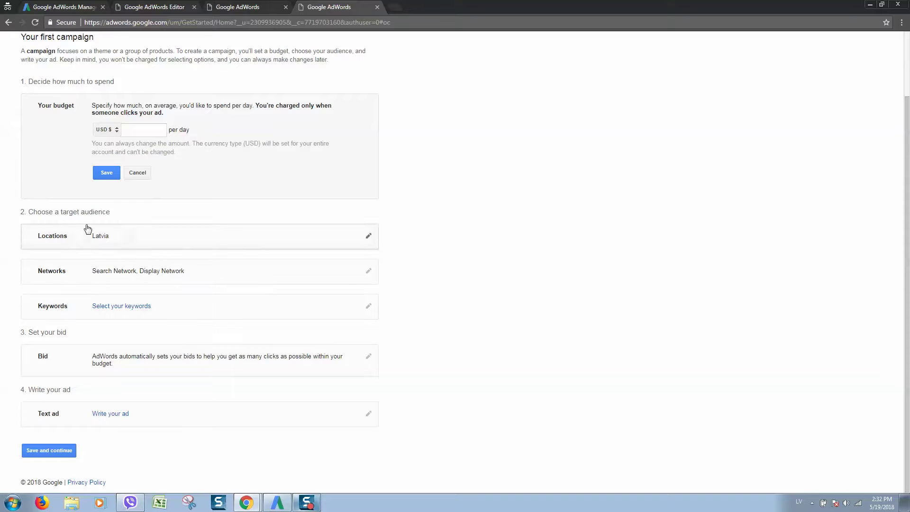
scroll(142, 242, up, 2)
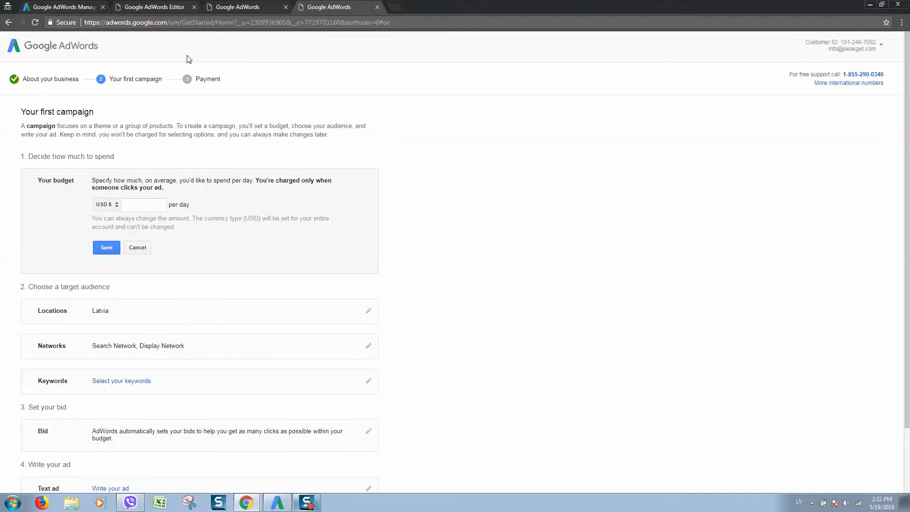